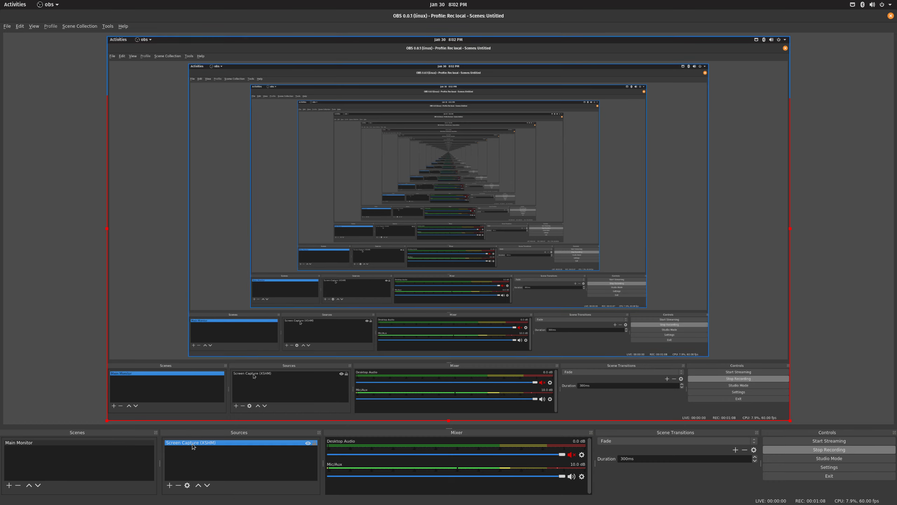
# Select the Main Monitor scene and begin adding a new scene.
pyautogui.click(105, 460)
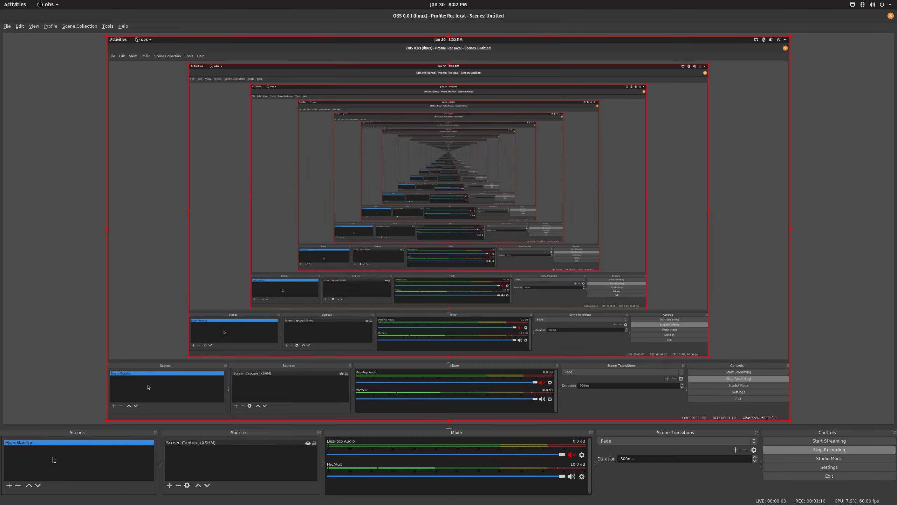
pyautogui.click(9, 485)
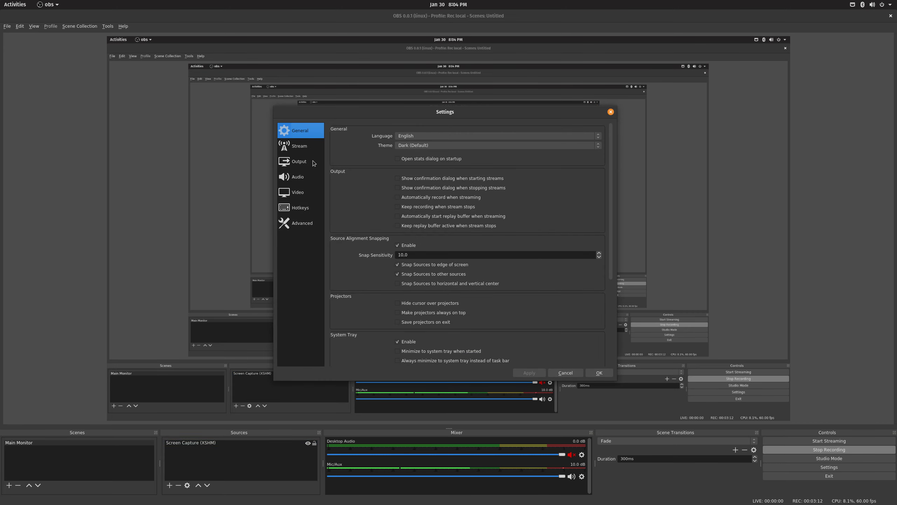
# Keep the language on English and theme on Dark (Default), then move through Stream to Output.
pyautogui.moveTo(389, 115); pyautogui.dragTo(400, 116)
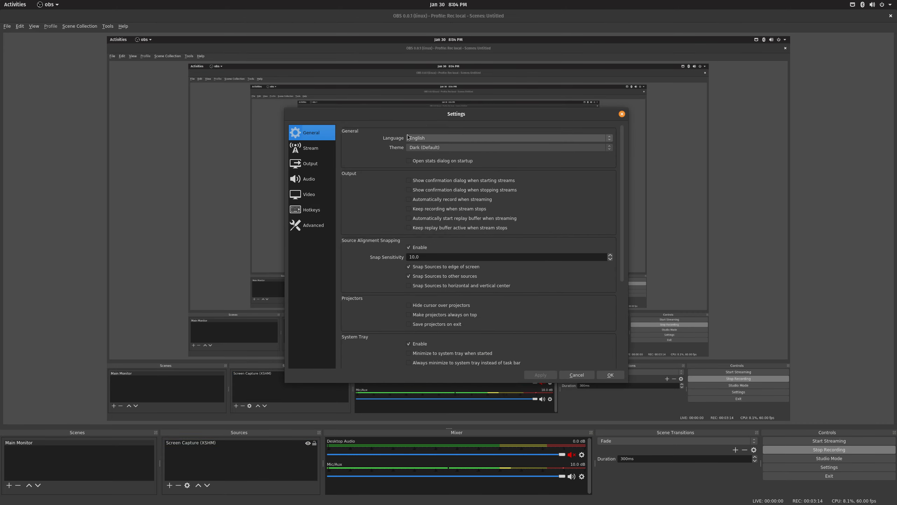
pyautogui.click(437, 139)
pyautogui.click(435, 137)
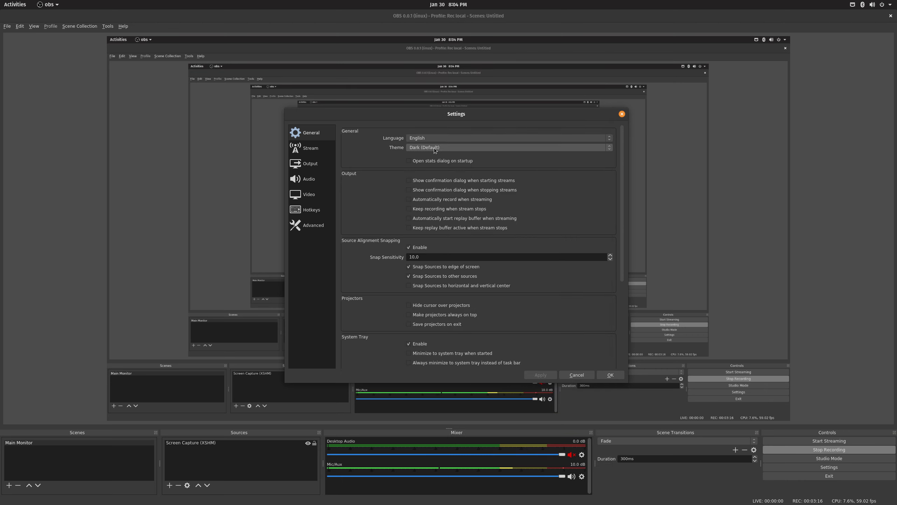
pyautogui.click(435, 149)
pyautogui.click(422, 152)
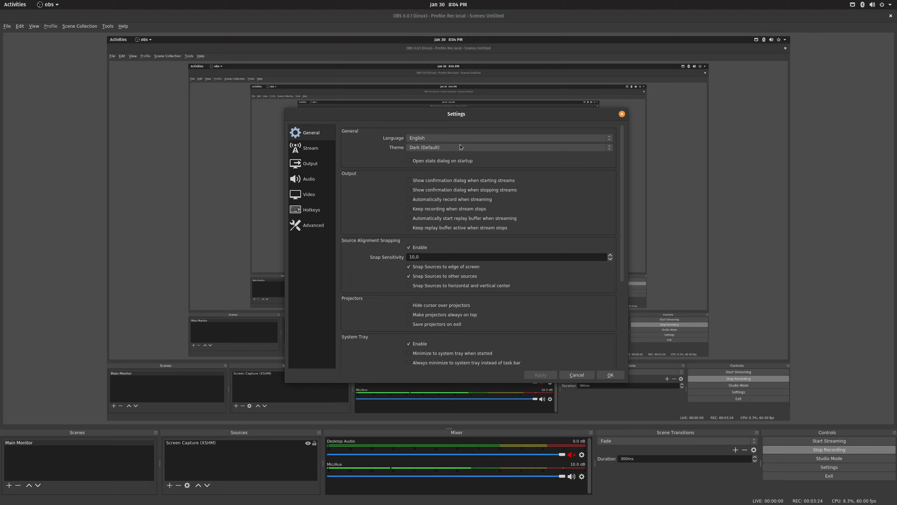
pyautogui.click(311, 148)
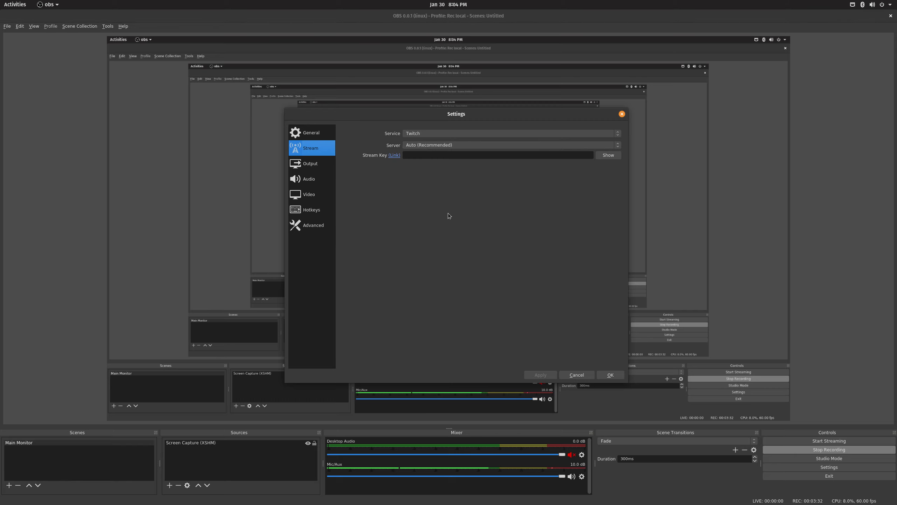
pyautogui.press('Down')
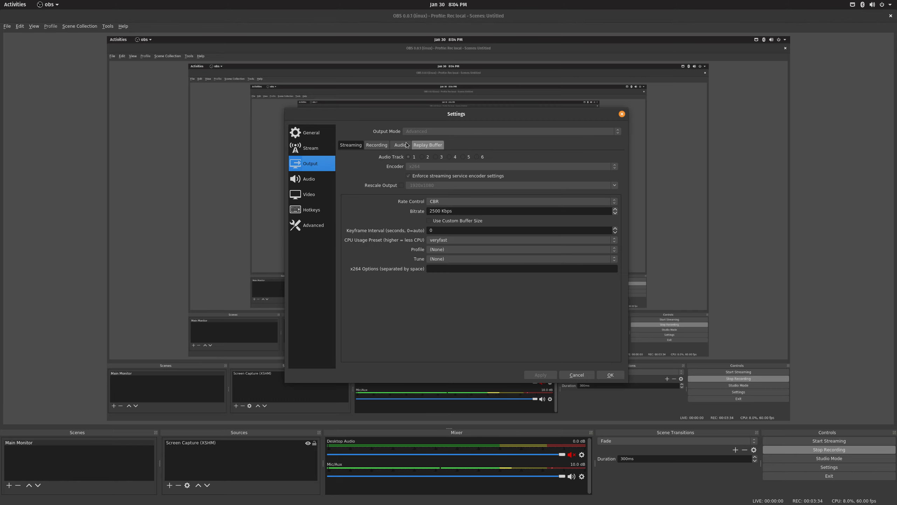
# Show the Recording output settings: NVENC H.264, CBR 250000 Kbps, Max Quality preset.
pyautogui.click(372, 145)
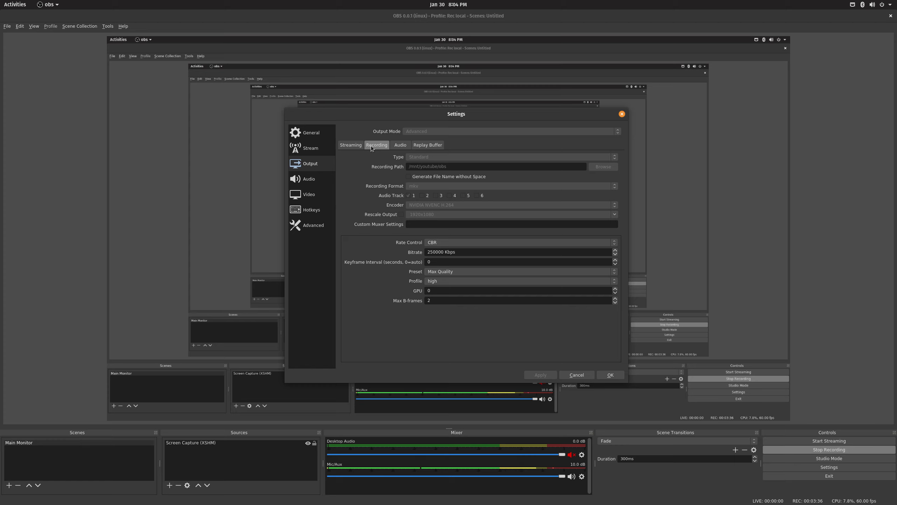
pyautogui.press('Left')
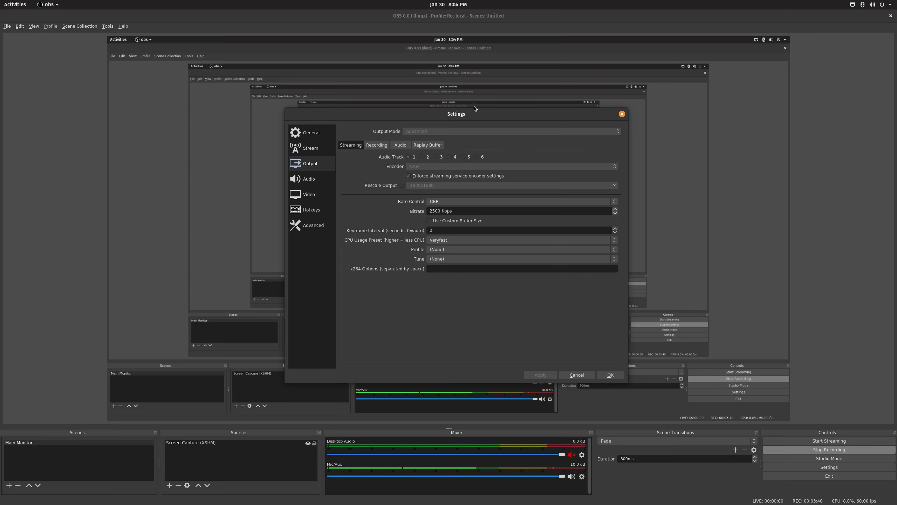
pyautogui.click(388, 146)
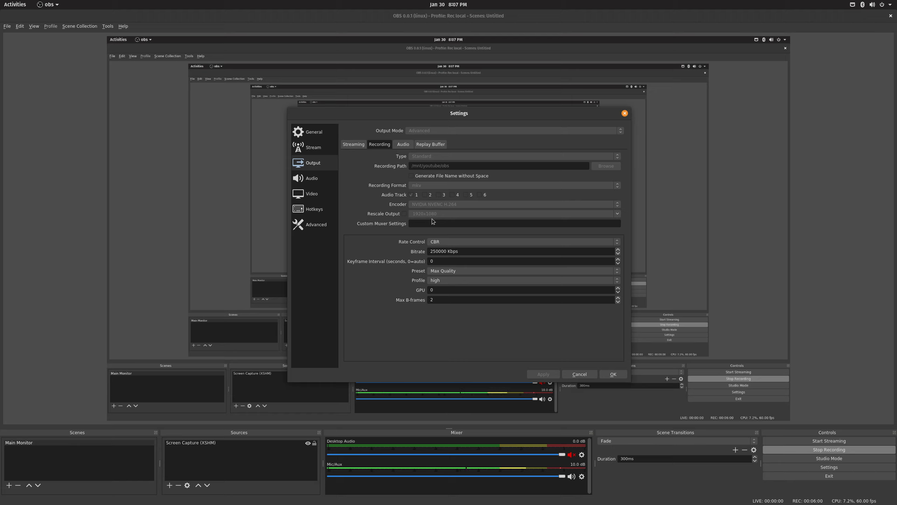
pyautogui.click(461, 270)
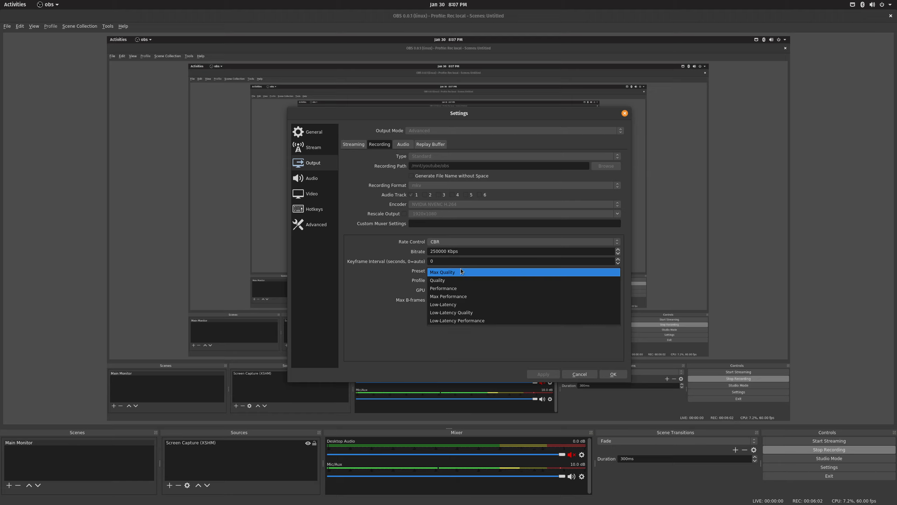
pyautogui.click(415, 216)
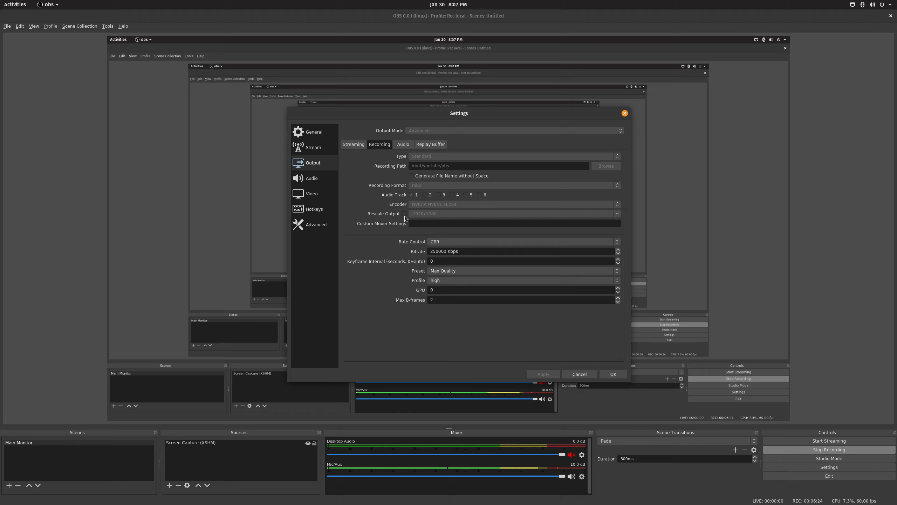
# Confirm the recording rate control stays on CBR.
pyautogui.click(434, 242)
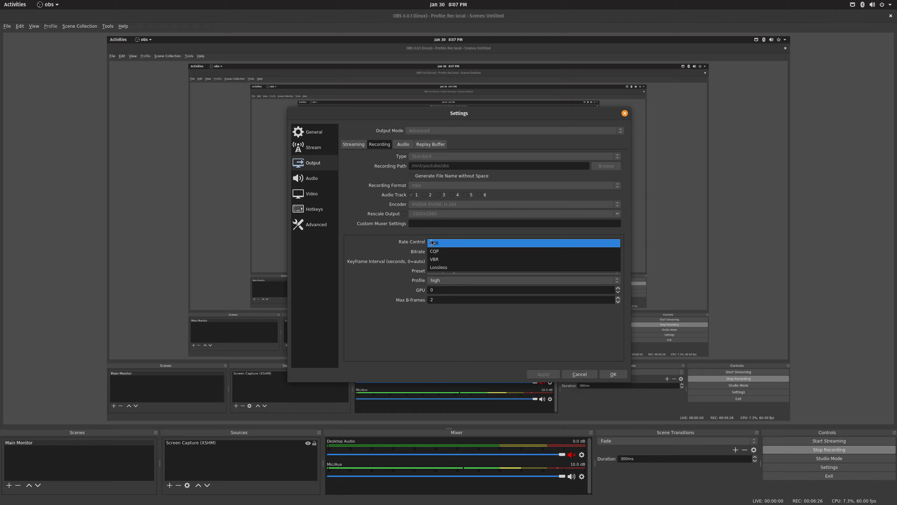
pyautogui.click(397, 247)
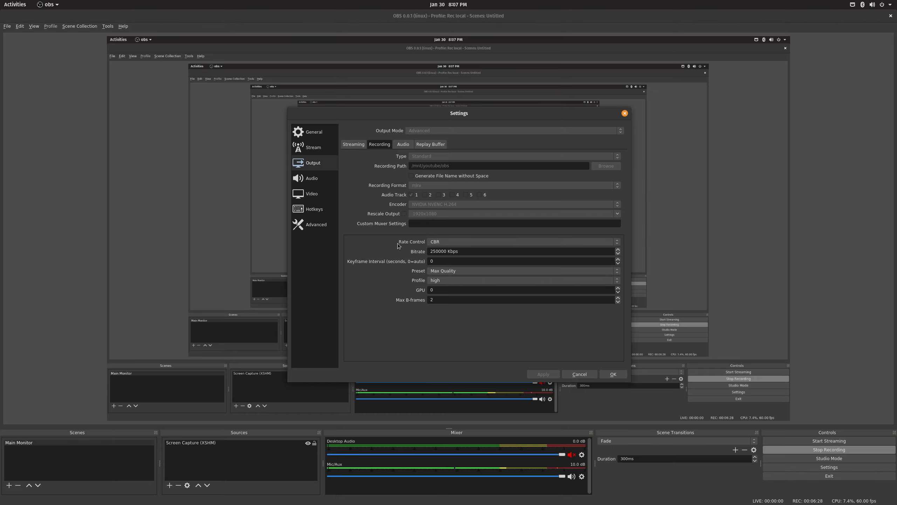
pyautogui.click(431, 243)
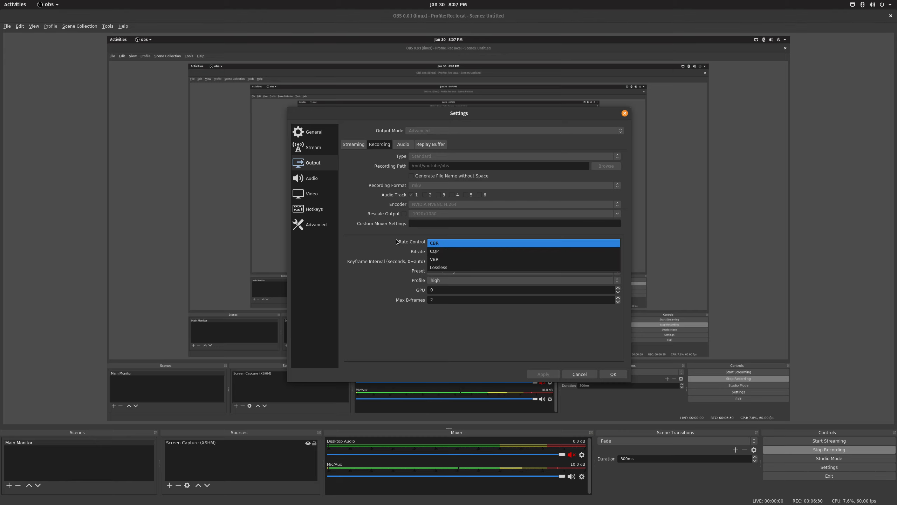
pyautogui.click(397, 242)
pyautogui.click(432, 244)
pyautogui.click(396, 244)
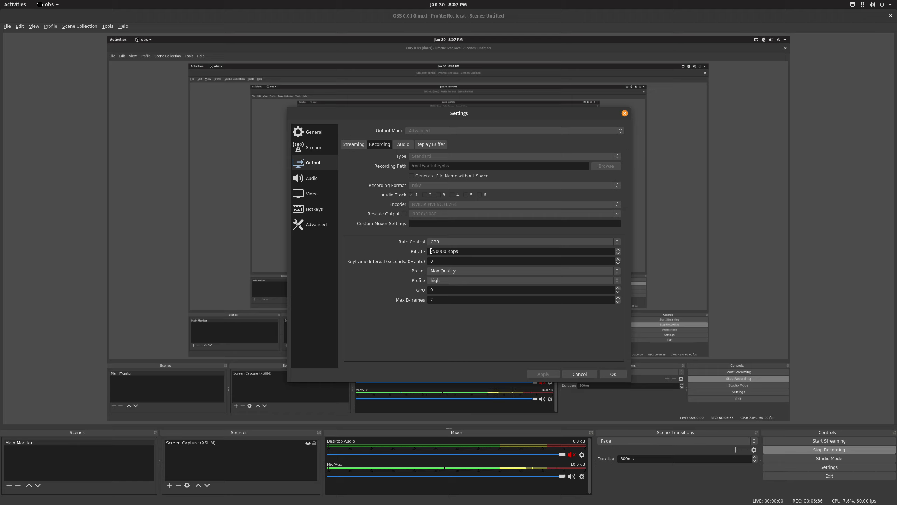
pyautogui.click(445, 243)
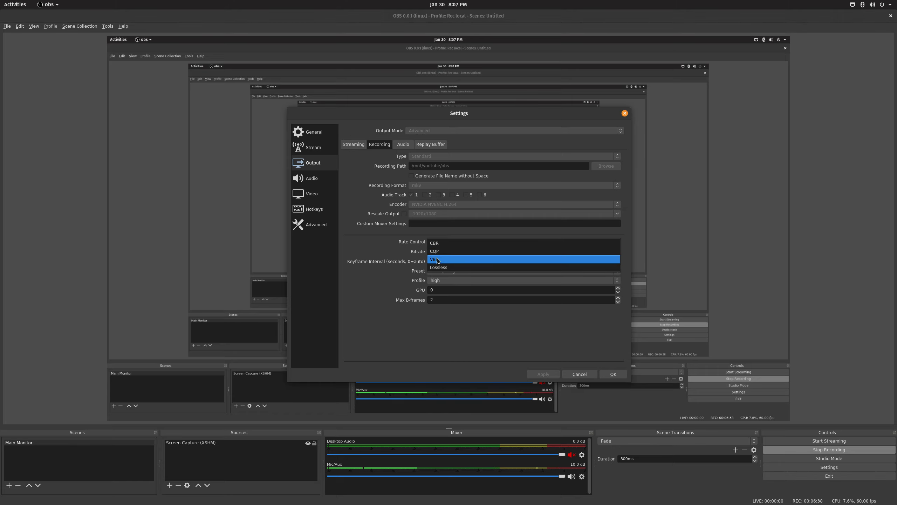
pyautogui.click(387, 245)
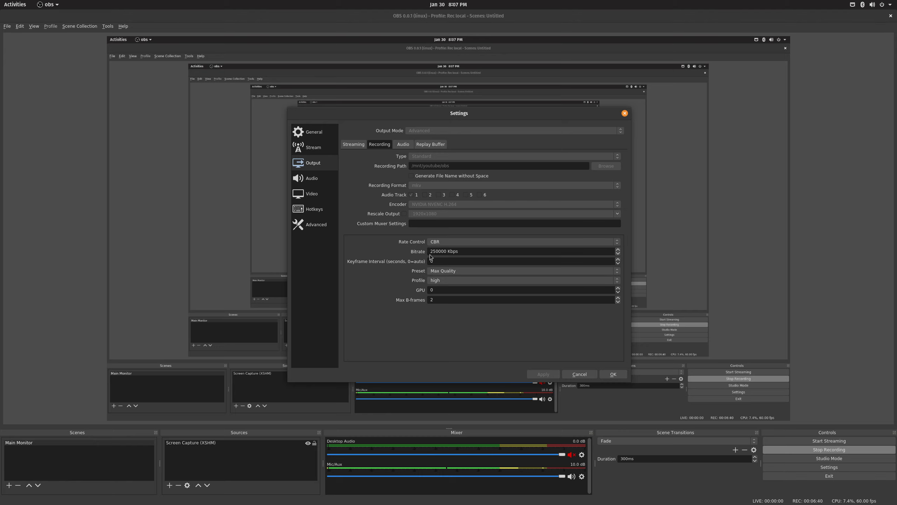
# Inspect the recording bitrate value of 250000 Kbps.
pyautogui.moveTo(433, 251); pyautogui.dragTo(438, 251)
pyautogui.doubleClick(452, 251)
pyautogui.moveTo(430, 251); pyautogui.dragTo(446, 250)
pyautogui.click(447, 251)
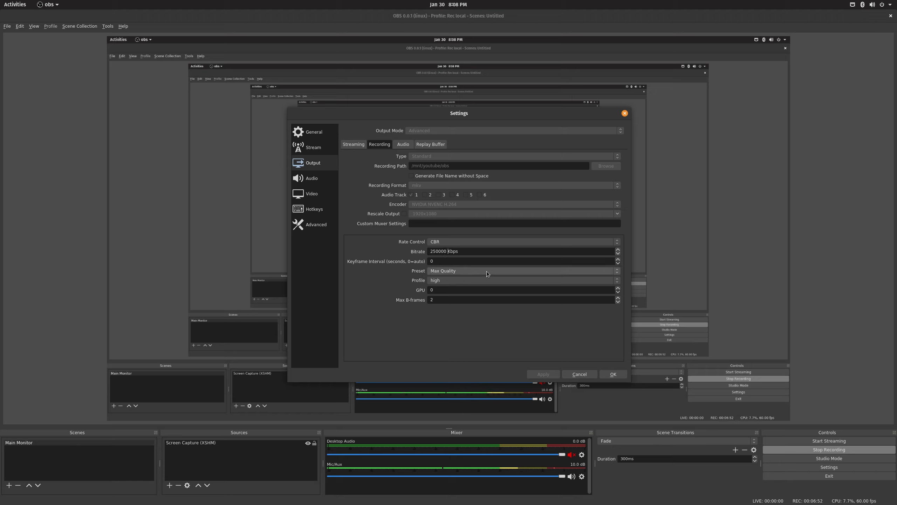
pyautogui.moveTo(447, 251); pyautogui.dragTo(415, 253)
pyautogui.click(439, 251)
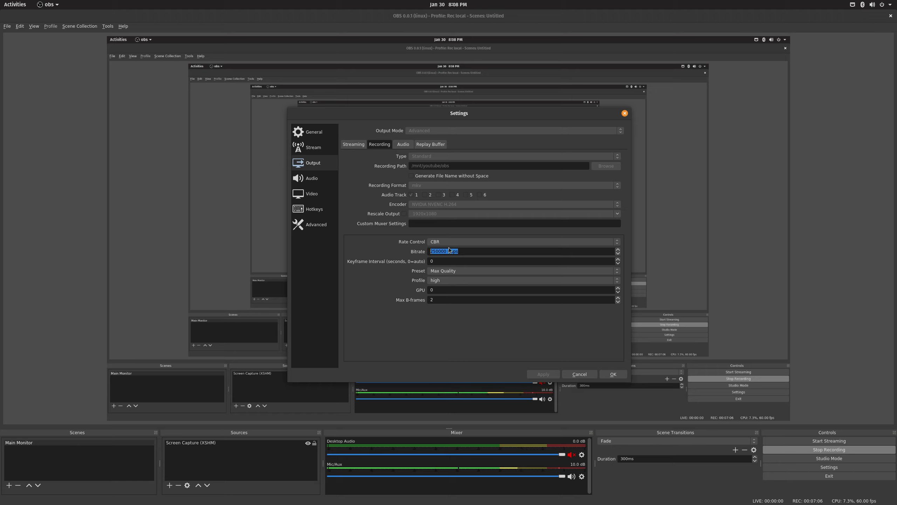
pyautogui.press('End')
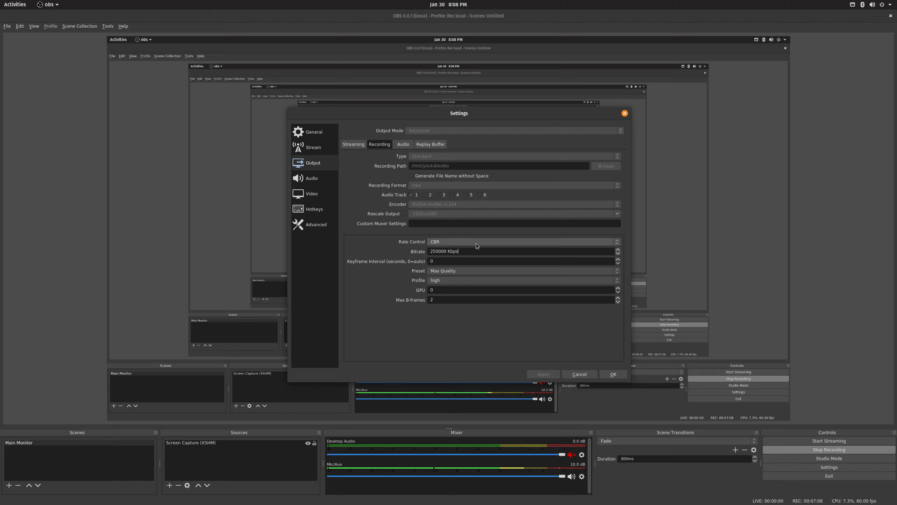
pyautogui.moveTo(459, 251); pyautogui.dragTo(438, 245)
pyautogui.click(429, 249)
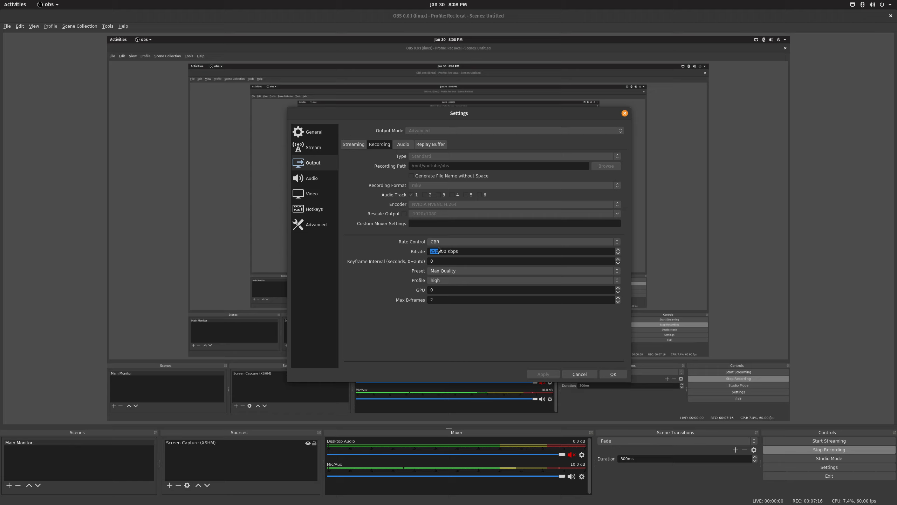
pyautogui.click(437, 252)
pyautogui.moveTo(460, 251); pyautogui.dragTo(405, 243)
pyautogui.click(446, 251)
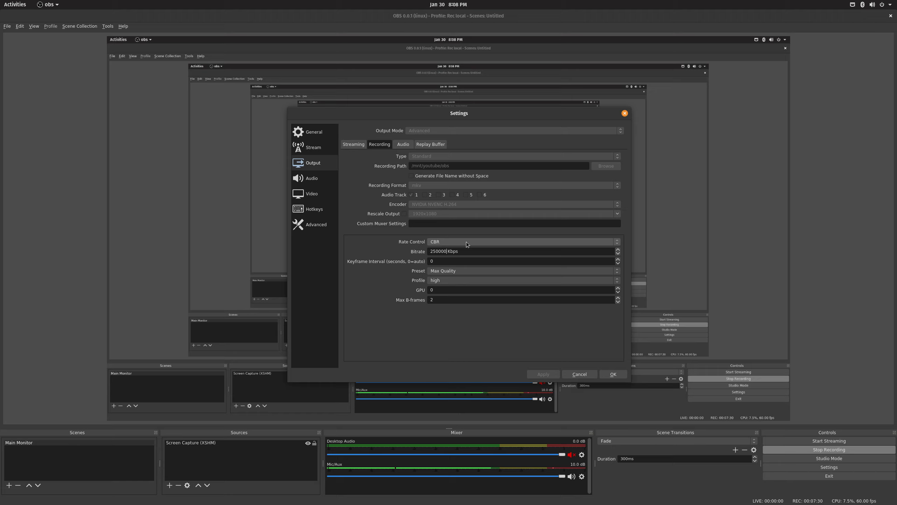
# Recheck CBR rate control and the 250000 Kbps bitrate digits.
pyautogui.click(457, 240)
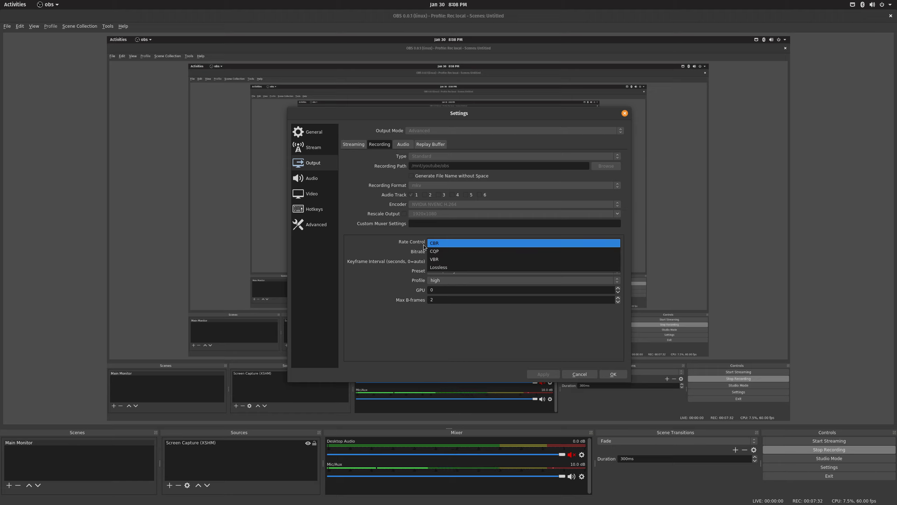
pyautogui.click(389, 245)
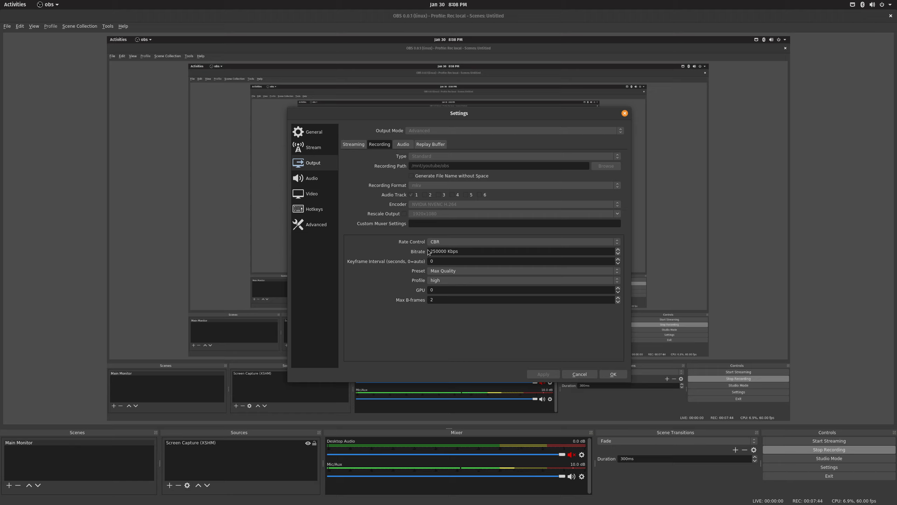
pyautogui.moveTo(430, 251); pyautogui.dragTo(447, 250)
pyautogui.click(446, 250)
pyautogui.moveTo(433, 251); pyautogui.dragTo(442, 253)
pyautogui.click(447, 250)
# Keep the encoder preset on Max Quality and the profile on high.
pyautogui.click(455, 271)
pyautogui.click(398, 275)
pyautogui.click(439, 271)
pyautogui.click(415, 274)
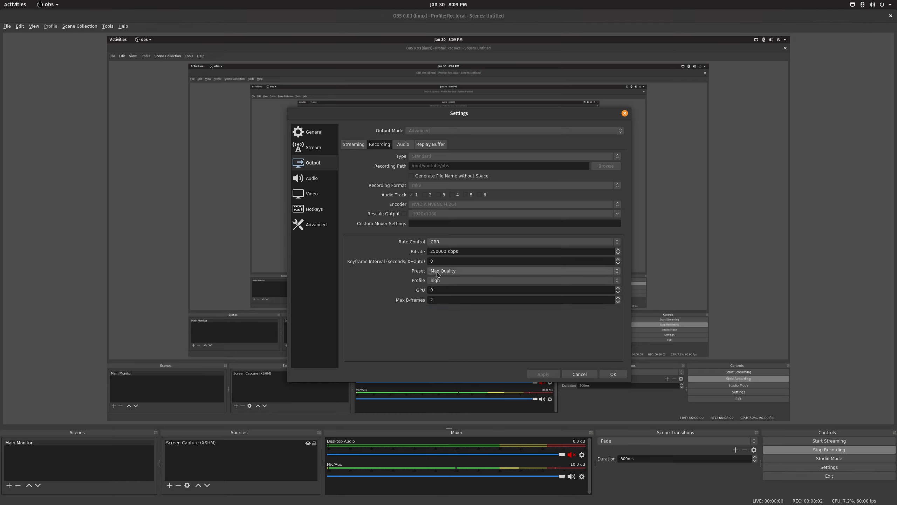
pyautogui.click(438, 280)
pyautogui.click(393, 279)
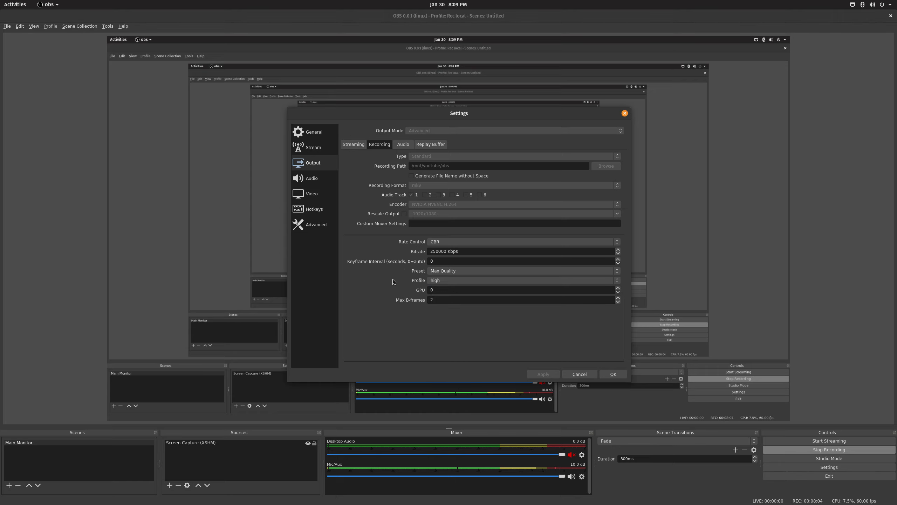
pyautogui.click(448, 280)
pyautogui.click(386, 281)
# Review the Audio and Replay Buffer output tabs, then return to Recording.
pyautogui.moveTo(426, 117); pyautogui.dragTo(433, 118)
pyautogui.click(410, 145)
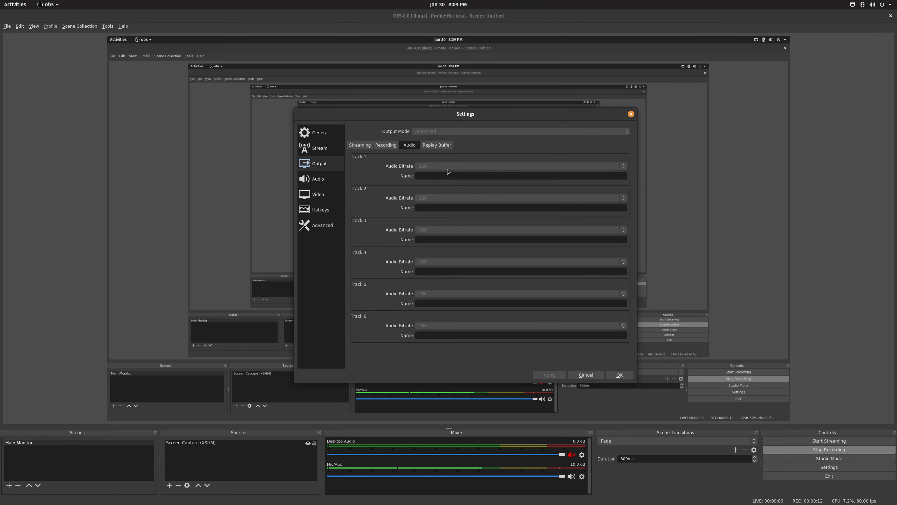
pyautogui.click(448, 145)
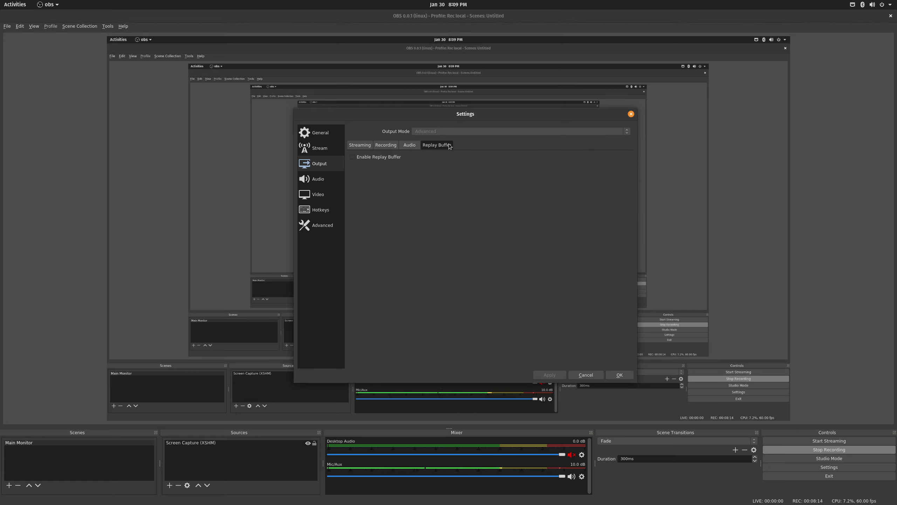
pyautogui.click(384, 145)
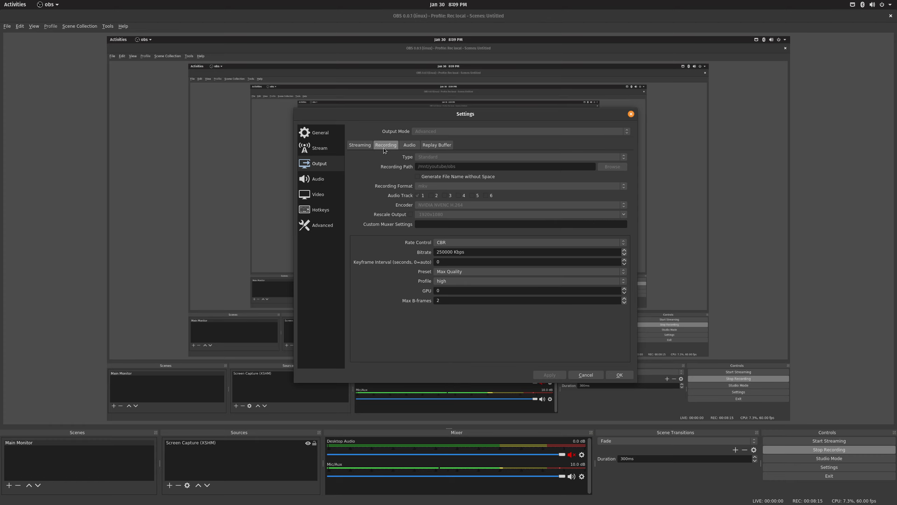
# On the Audio page, keep Desktop Audio and Mic/Auxiliary Audio on Default.
pyautogui.click(317, 179)
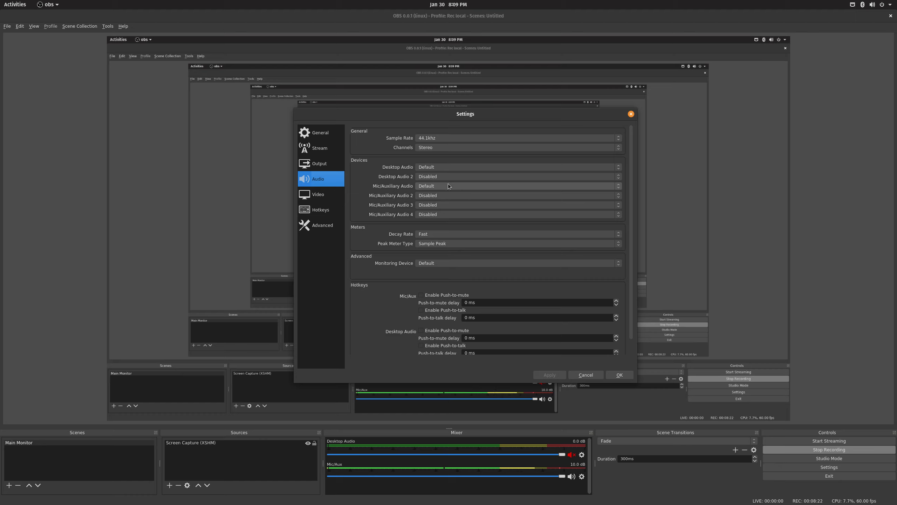
pyautogui.click(438, 187)
pyautogui.click(382, 186)
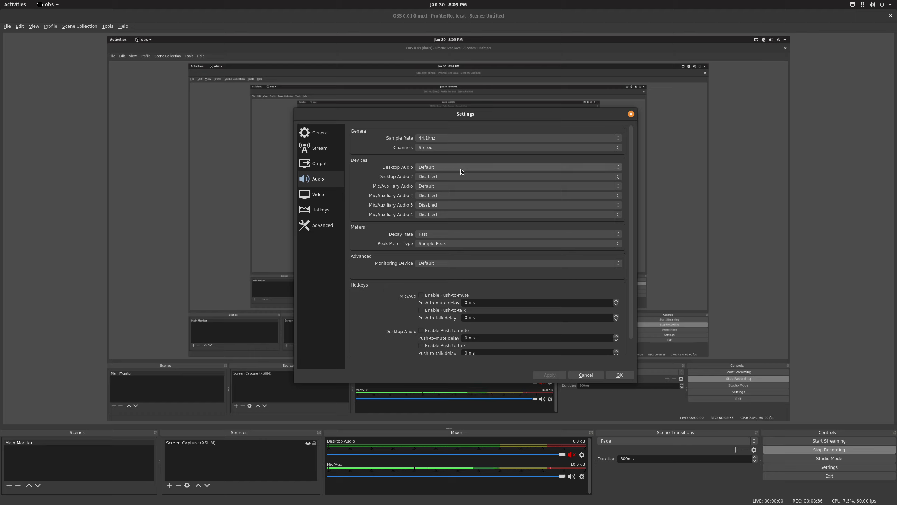
pyautogui.click(441, 168)
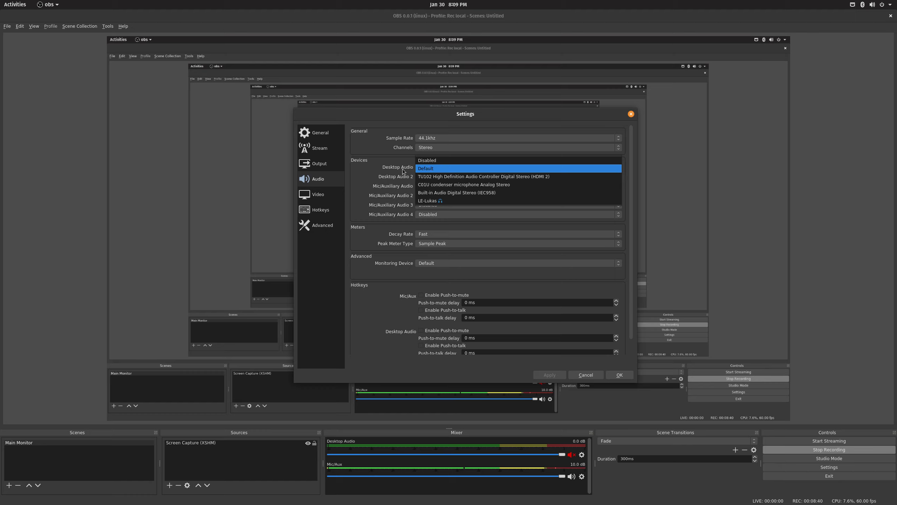
pyautogui.click(377, 170)
pyautogui.click(429, 186)
pyautogui.click(396, 187)
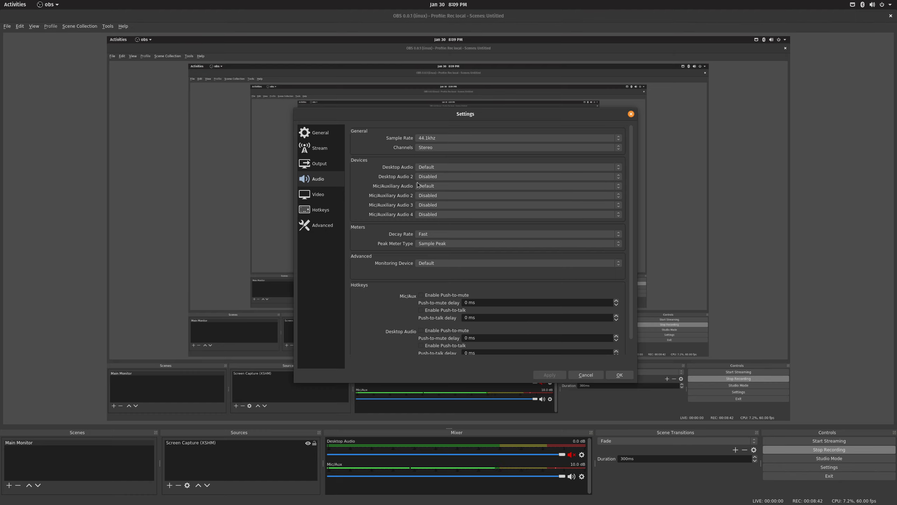
pyautogui.click(419, 186)
pyautogui.click(390, 190)
# Visit the Video page, then the Hotkeys page in Settings.
pyautogui.click(328, 196)
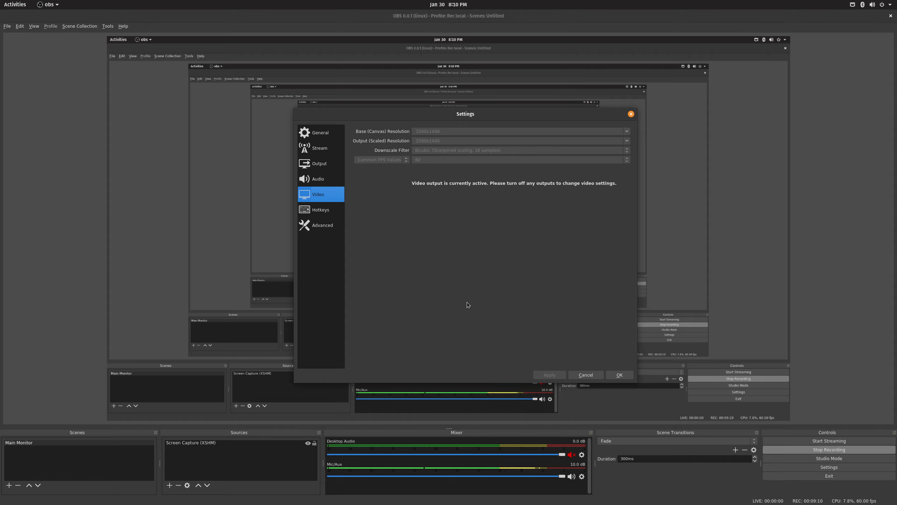
pyautogui.click(325, 212)
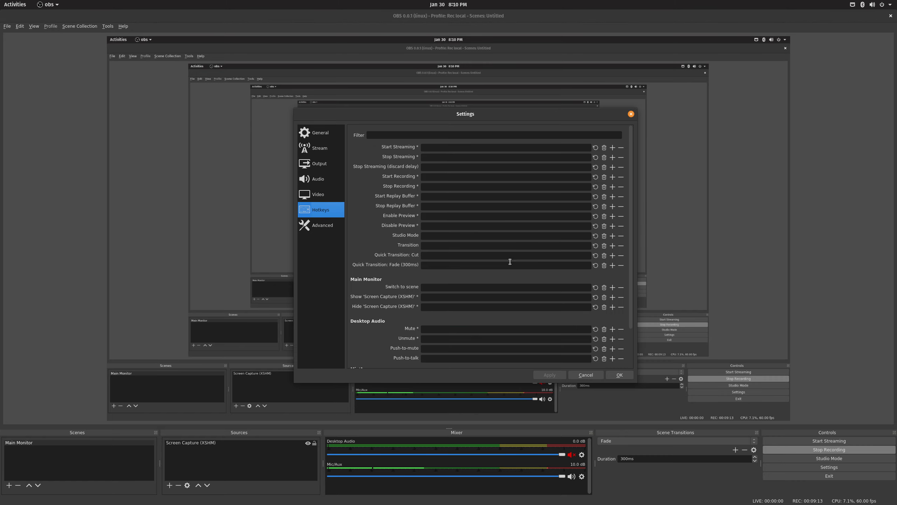
pyautogui.click(318, 228)
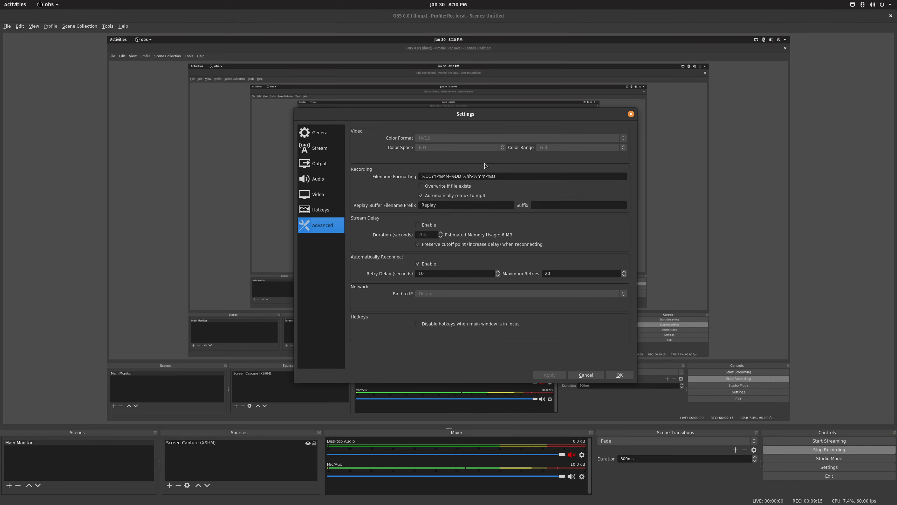
pyautogui.moveTo(506, 176); pyautogui.dragTo(421, 176)
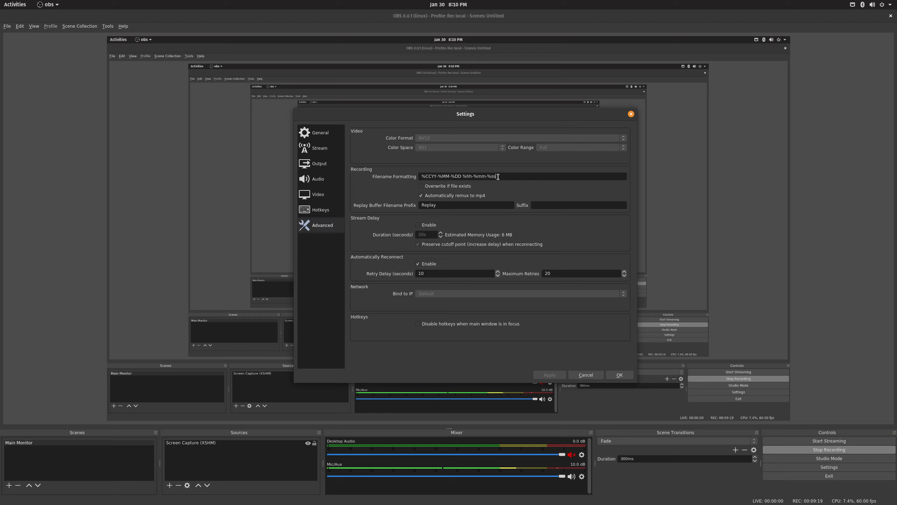
pyautogui.tripleClick(452, 176)
pyautogui.click(491, 176)
# Move back up the Settings sidebar toward the General page.
pyautogui.moveTo(322, 212); pyautogui.dragTo(311, 137)
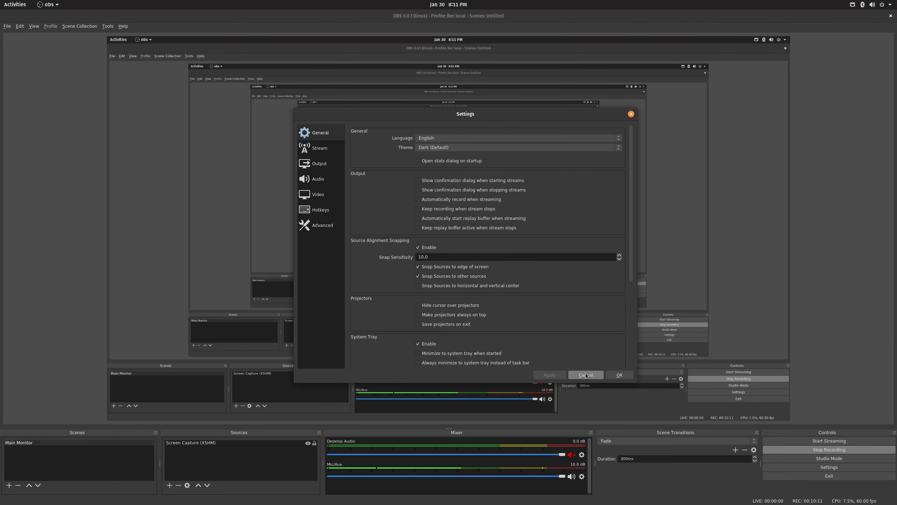